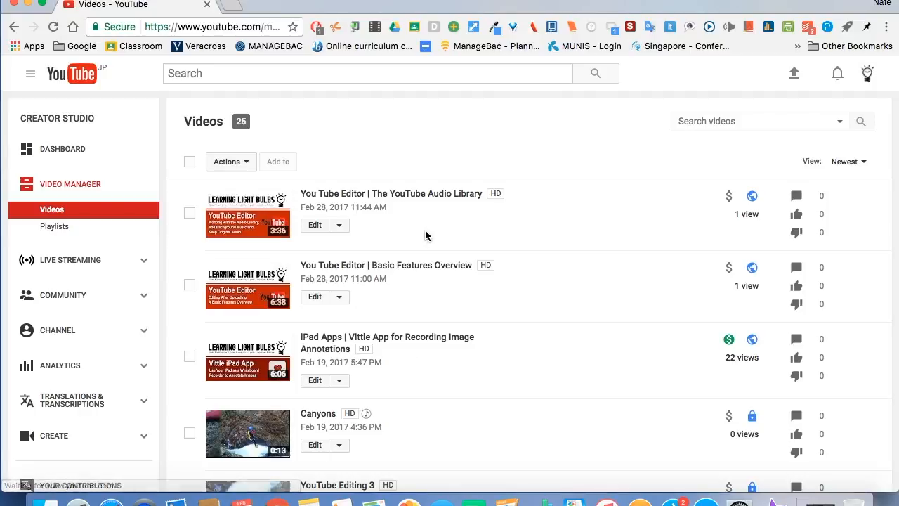
# Go from the Creator Studio video list to the Video Editor in the Create section.
pyautogui.scroll(-10, 636, 249)
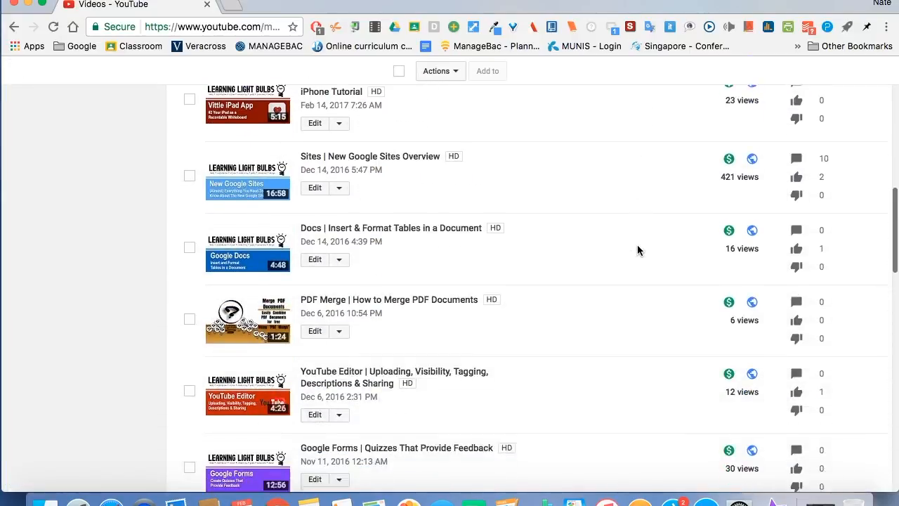
pyautogui.scroll(10, 637, 250)
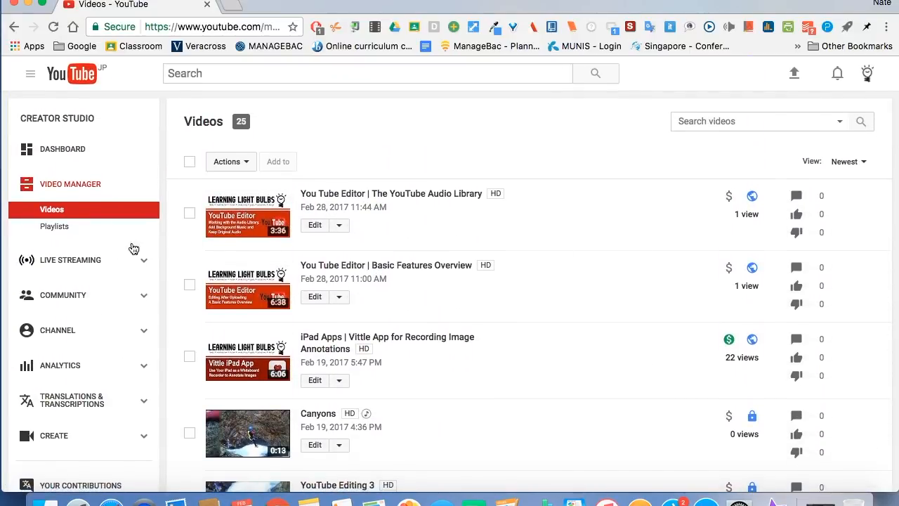
pyautogui.scroll(-2, 99, 249)
pyautogui.scroll(-4, 100, 250)
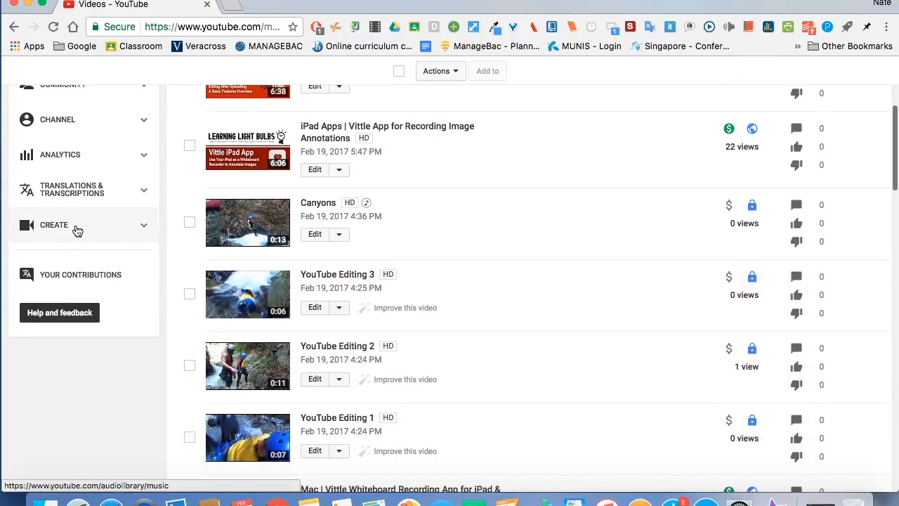
pyautogui.click(145, 229)
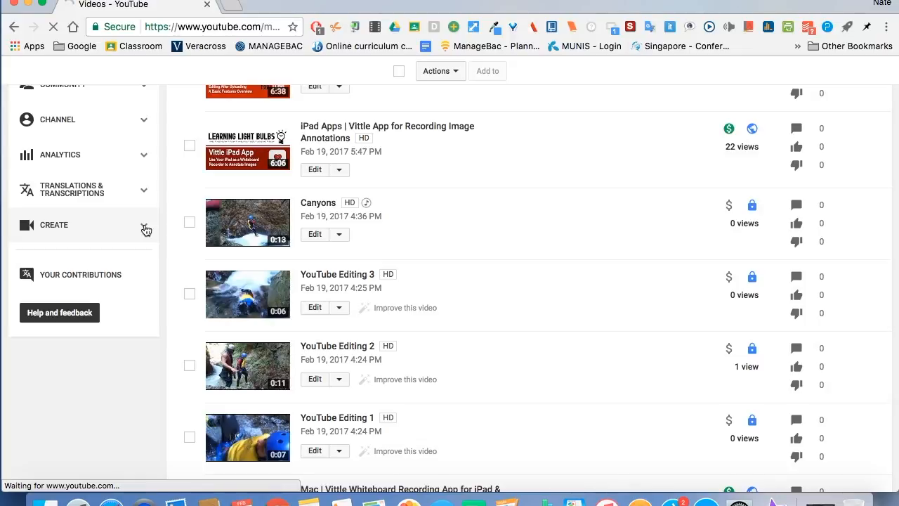
pyautogui.scroll(-5, 146, 230)
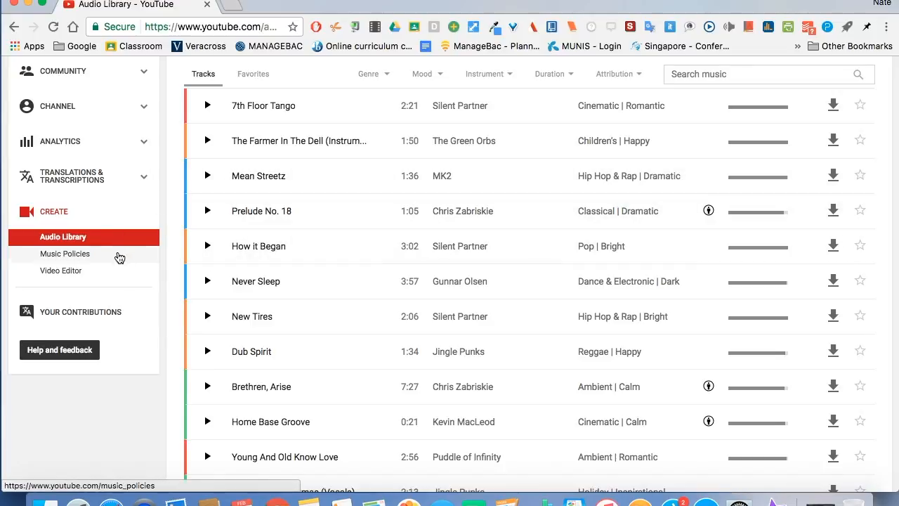
pyautogui.click(71, 276)
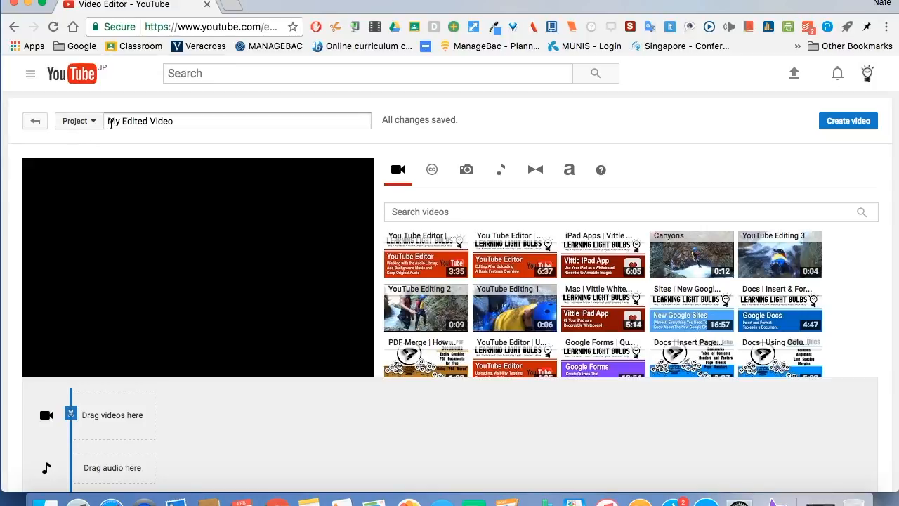
# Rename the video project as My Trip.
pyautogui.moveTo(111, 123); pyautogui.dragTo(221, 124)
pyautogui.write('My Trip')
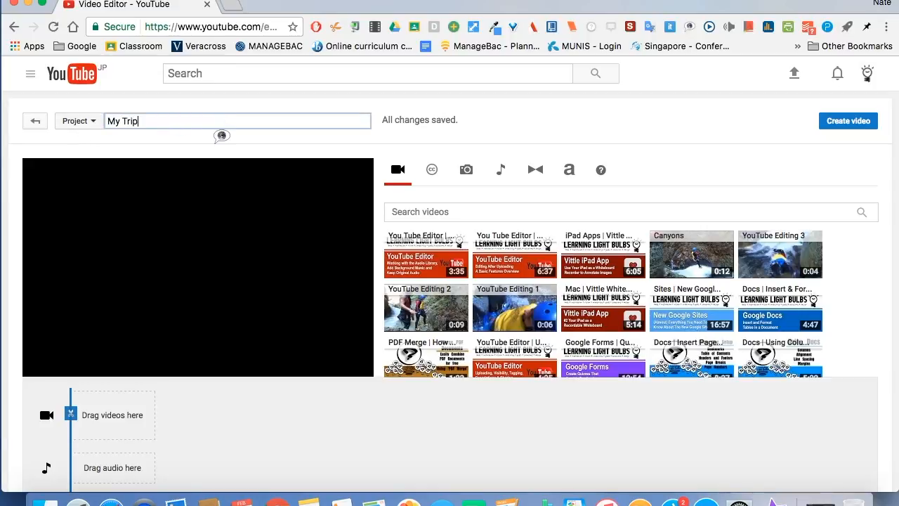
pyautogui.click(559, 122)
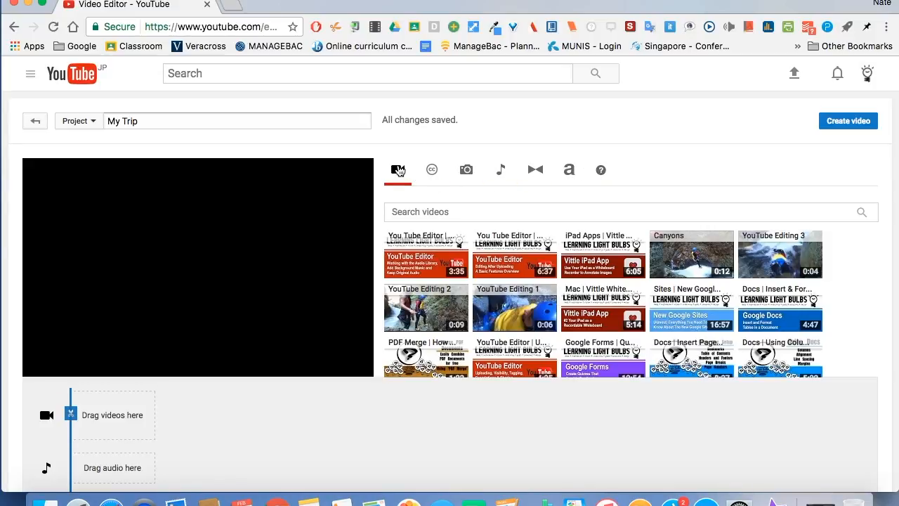
# Examine the editor's available sources: Creative Commons videos, photos, audio tracks, transitions, titles and the keyboard help.
pyautogui.click(433, 178)
pyautogui.click(441, 211)
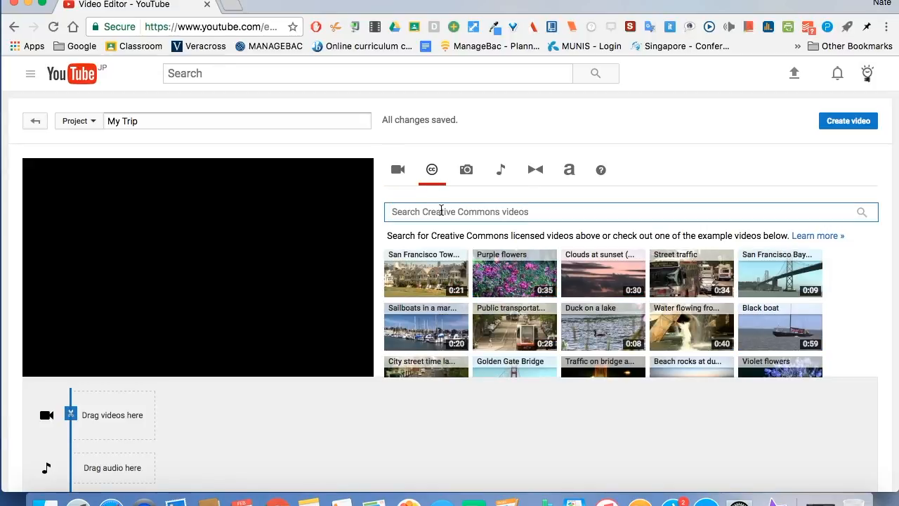
pyautogui.scroll(-5, 463, 295)
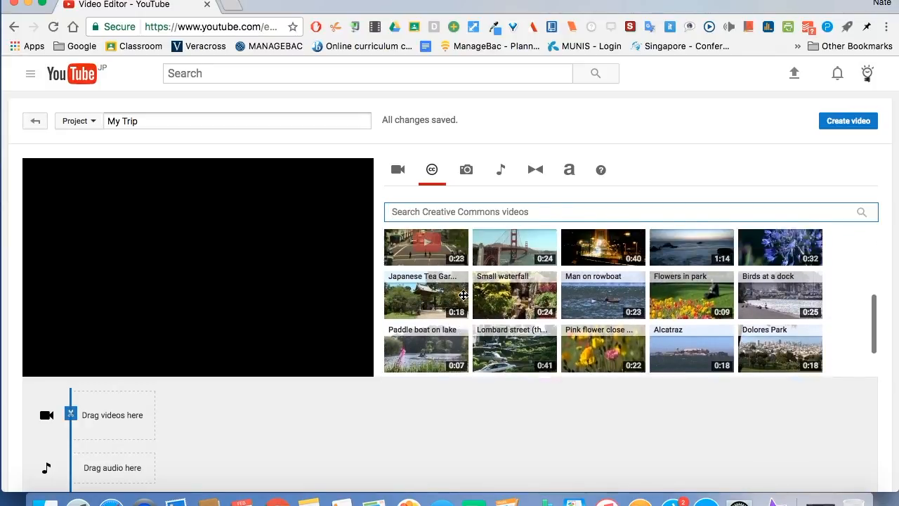
pyautogui.scroll(5, 463, 294)
pyautogui.click(466, 173)
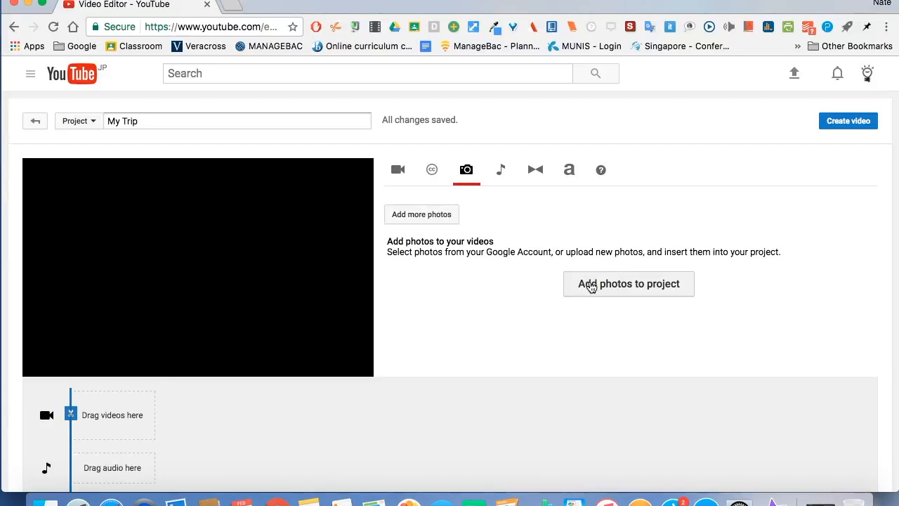
pyautogui.click(505, 176)
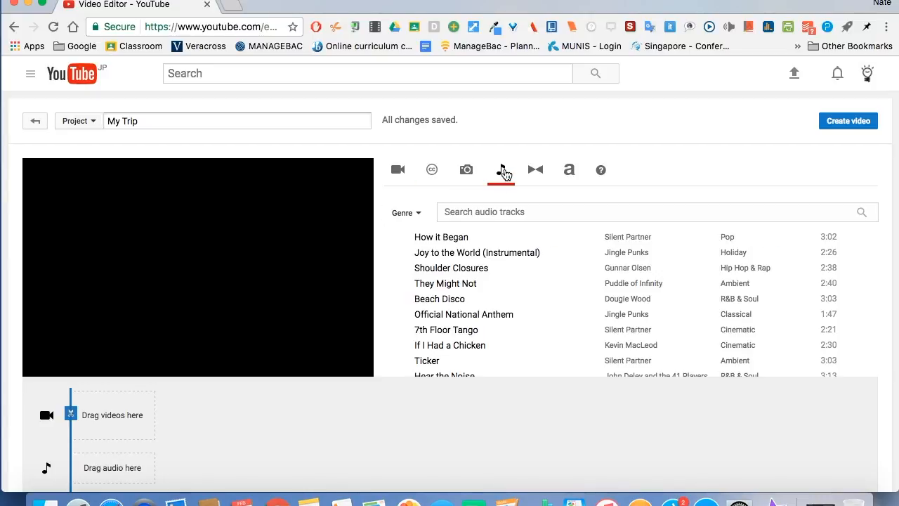
pyautogui.click(534, 174)
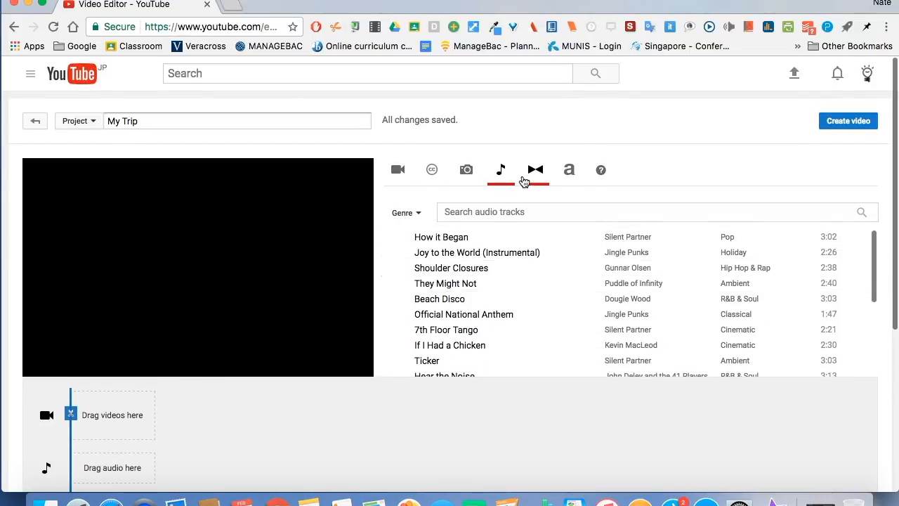
pyautogui.click(569, 176)
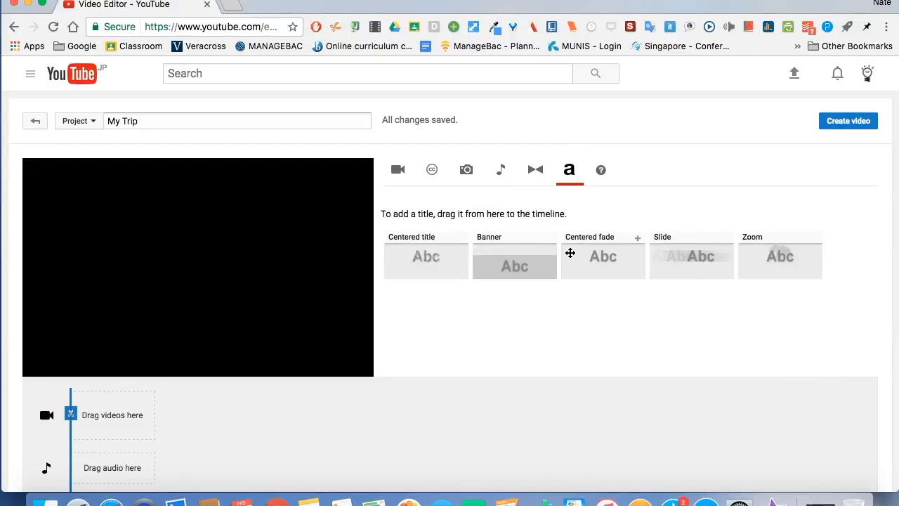
pyautogui.click(602, 170)
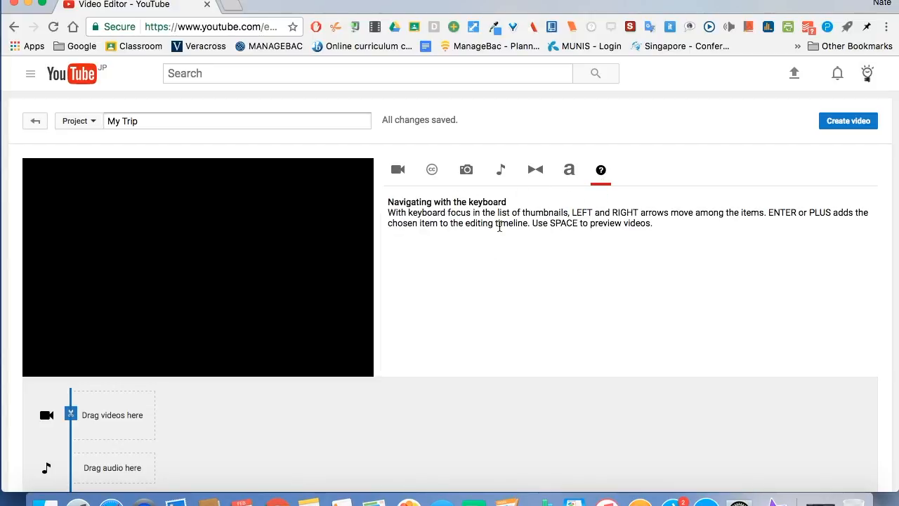
# Add the YouTube Editing 2 clip to the empty video timeline, try brightness +2 on it, and reset brightness to 0.
pyautogui.click(399, 171)
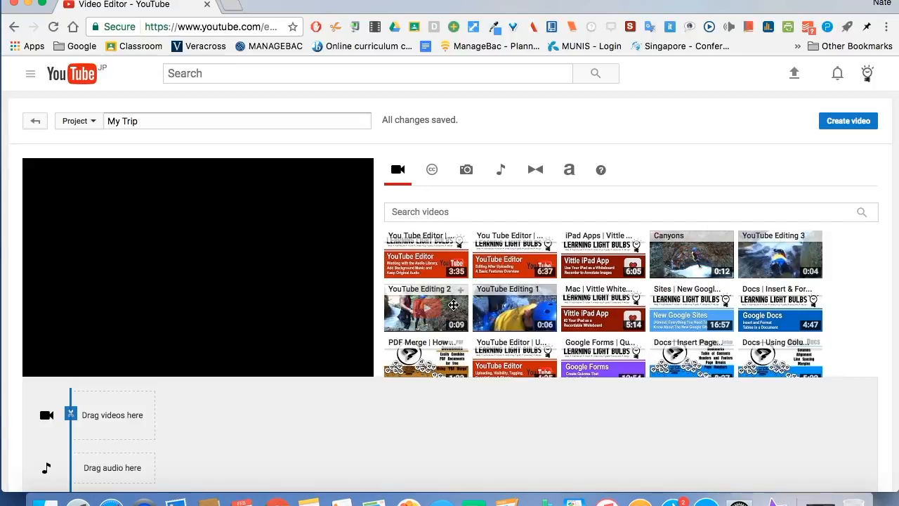
pyautogui.moveTo(456, 304); pyautogui.dragTo(114, 416)
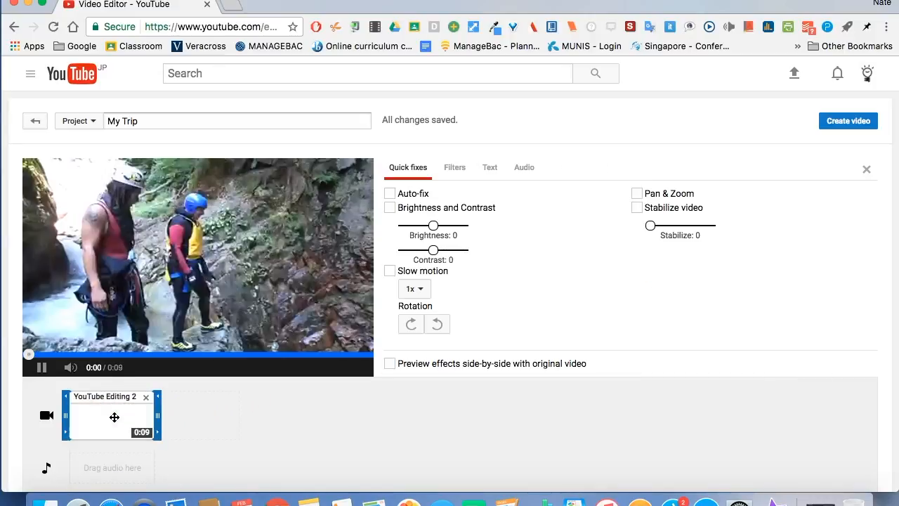
pyautogui.click(40, 366)
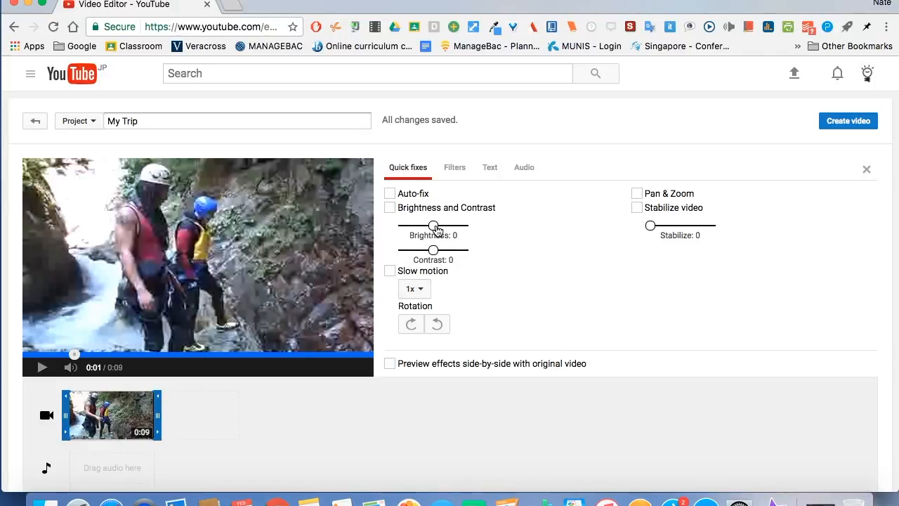
pyautogui.moveTo(435, 229); pyautogui.dragTo(441, 230)
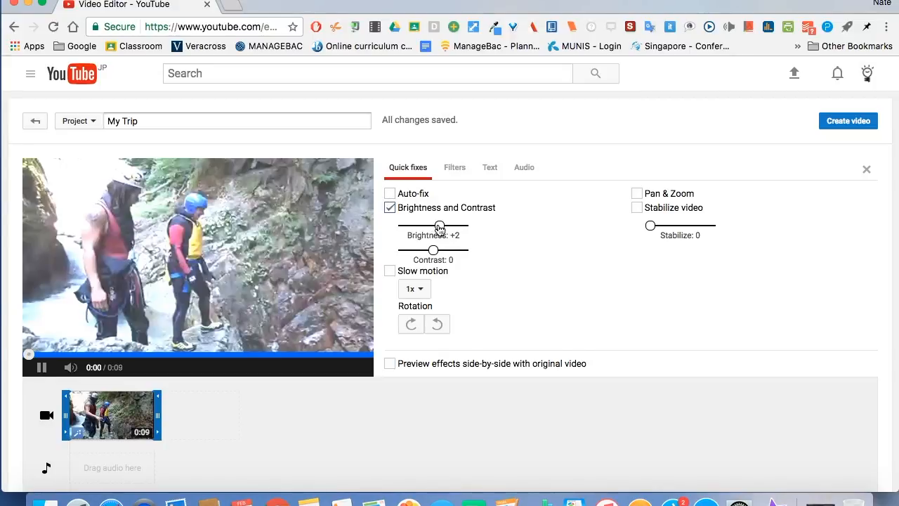
pyautogui.moveTo(438, 229); pyautogui.dragTo(433, 230)
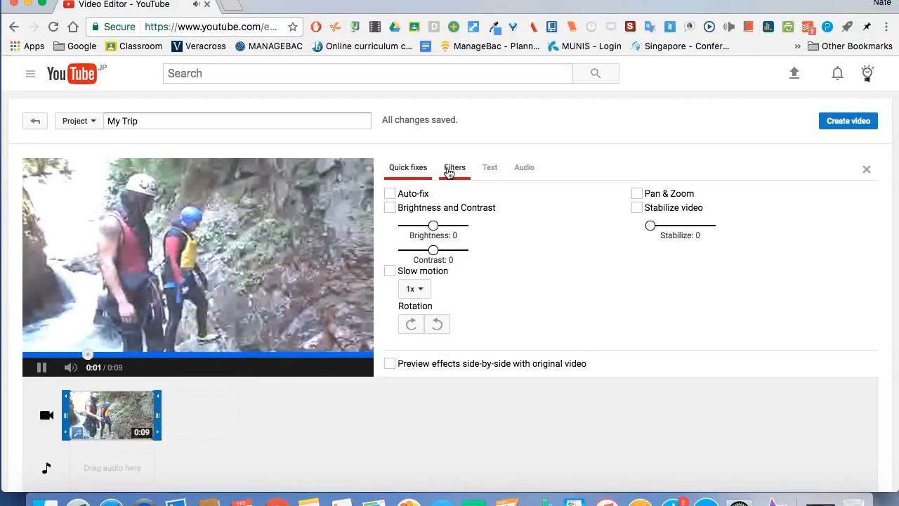
# Apply the Lomo-ish filter to the YouTube Editing 2 clip, review its text and audio options, and close its settings.
pyautogui.click(453, 169)
pyautogui.click(504, 214)
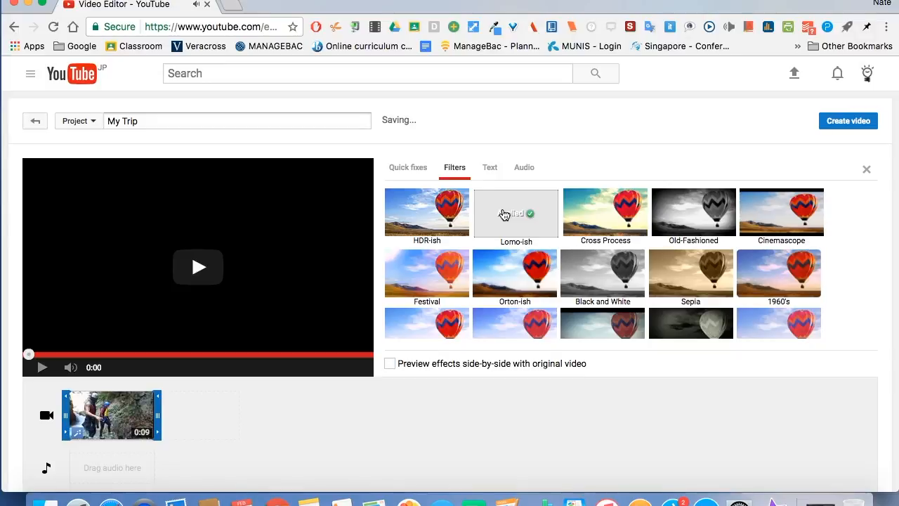
pyautogui.click(491, 174)
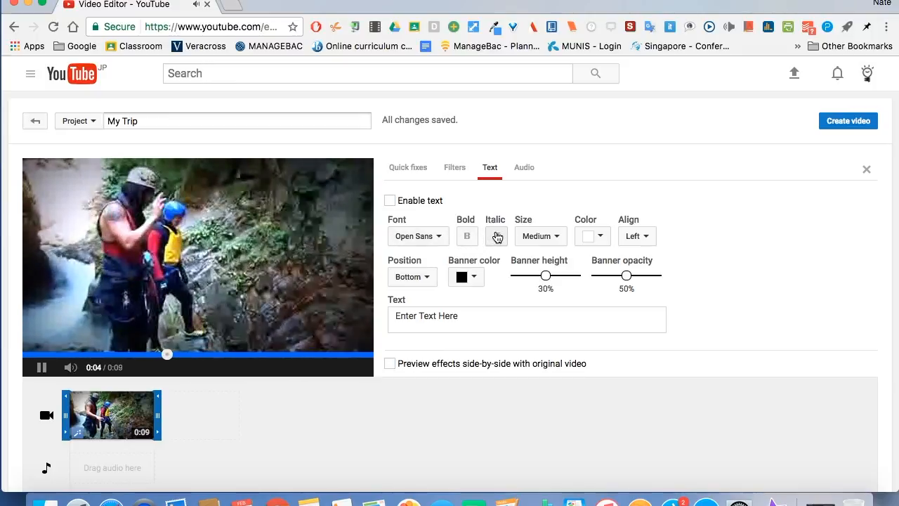
pyautogui.click(525, 173)
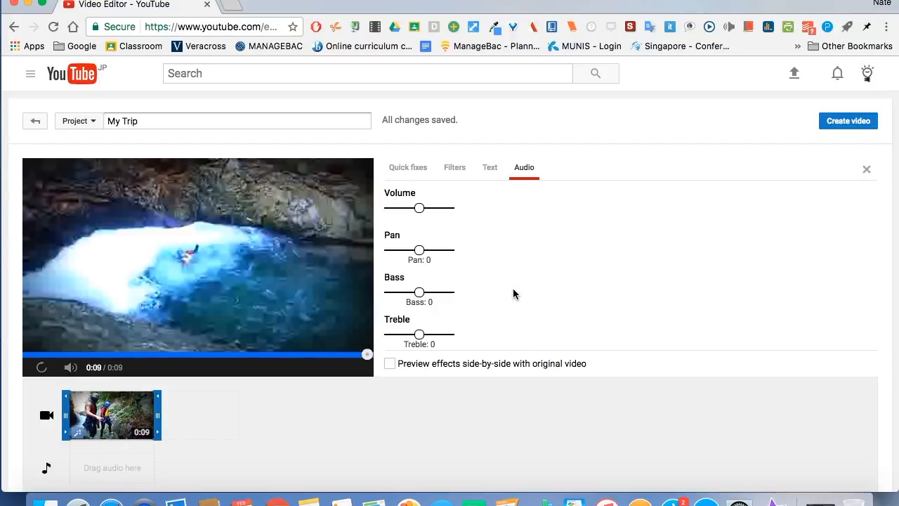
pyautogui.click(180, 414)
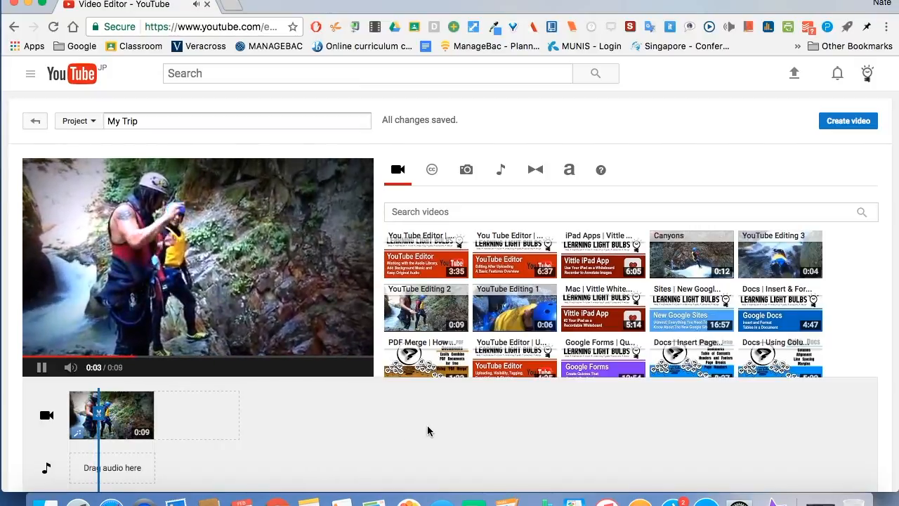
# Add the YouTube Editing 3 clip after the first clip on the timeline and apply the Festival filter to it.
pyautogui.moveTo(780, 256); pyautogui.dragTo(198, 417)
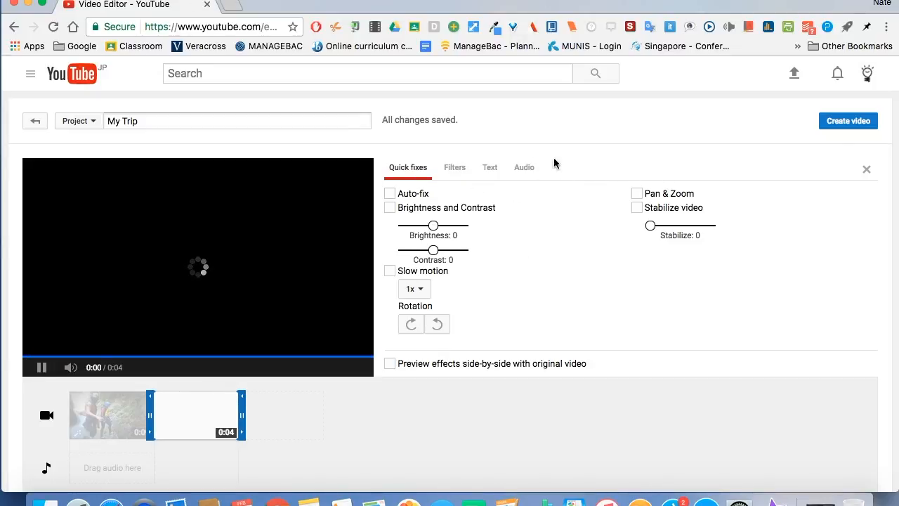
pyautogui.click(524, 169)
pyautogui.click(491, 169)
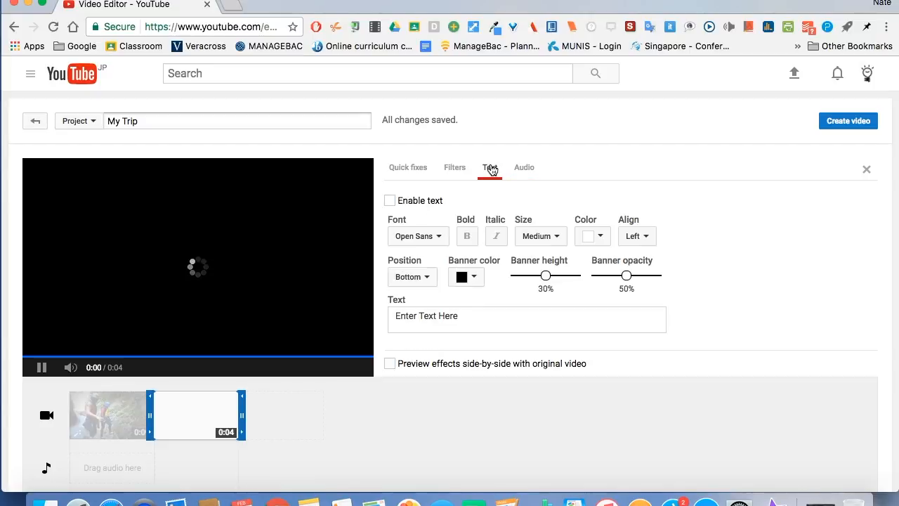
pyautogui.click(448, 170)
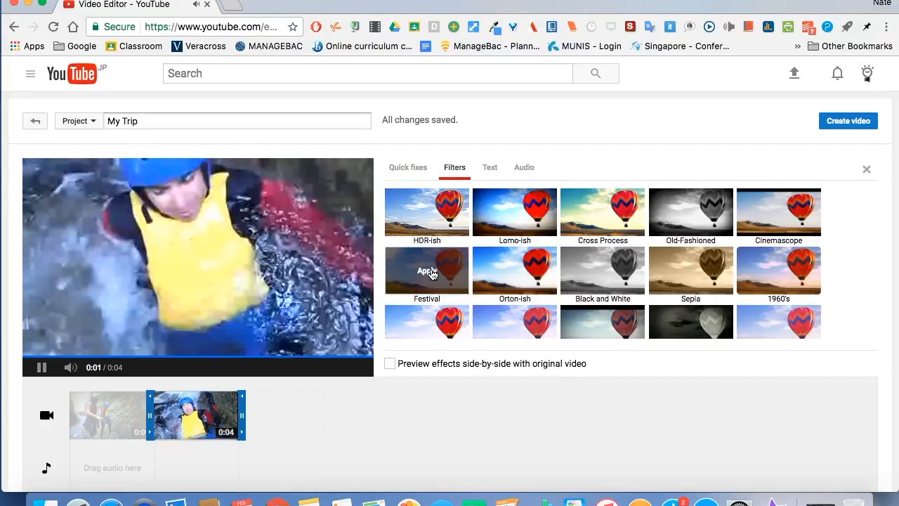
pyautogui.click(431, 274)
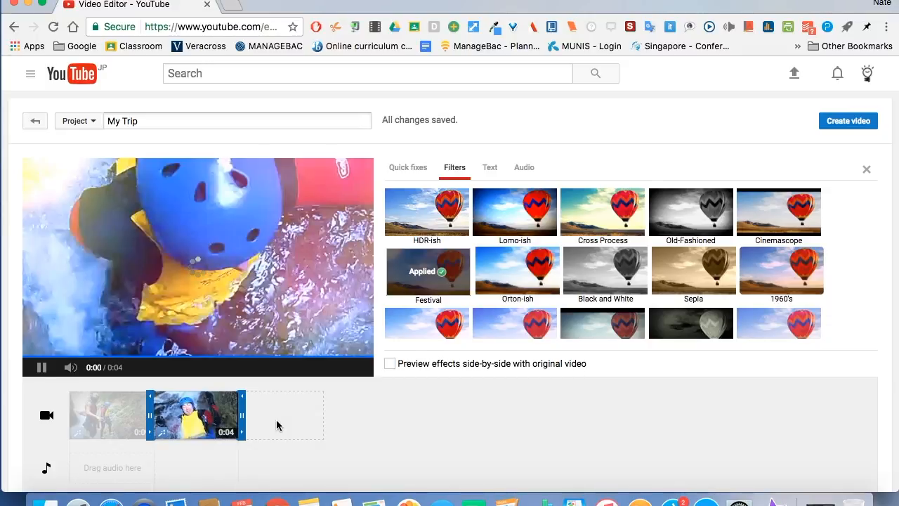
pyautogui.click(276, 425)
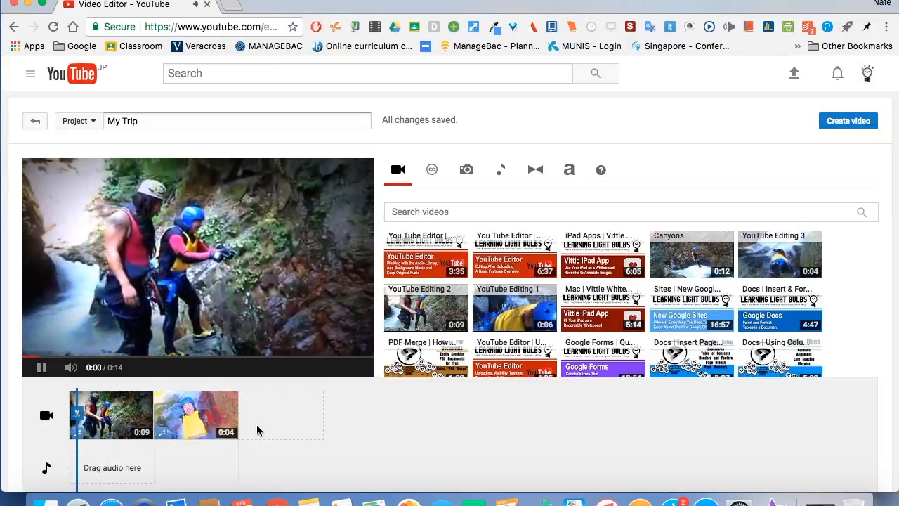
# Split the YouTube Editing 3 clip near its middle and delete its first half from the timeline.
pyautogui.click(42, 367)
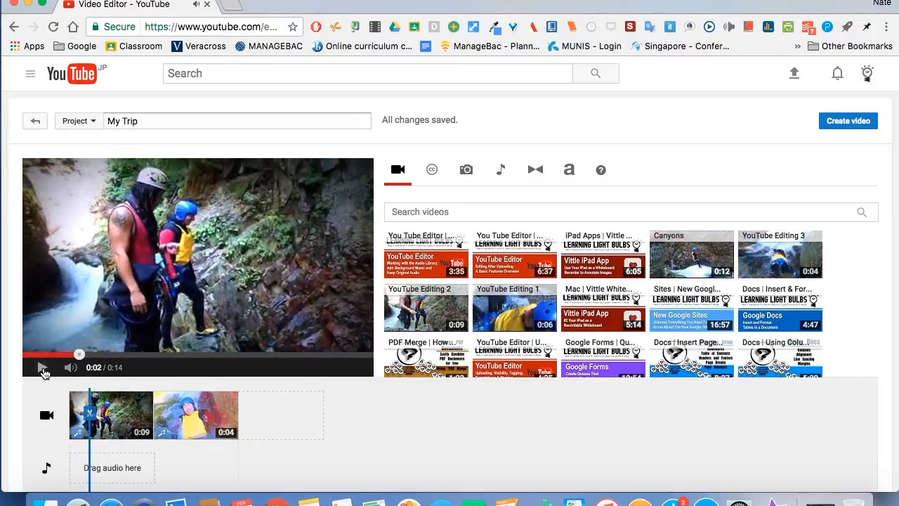
pyautogui.moveTo(89, 416); pyautogui.dragTo(192, 413)
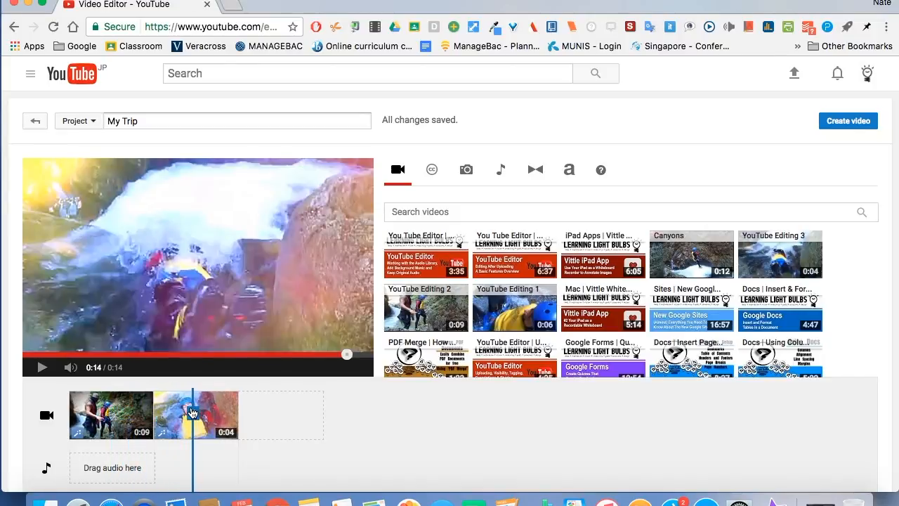
pyautogui.click(192, 413)
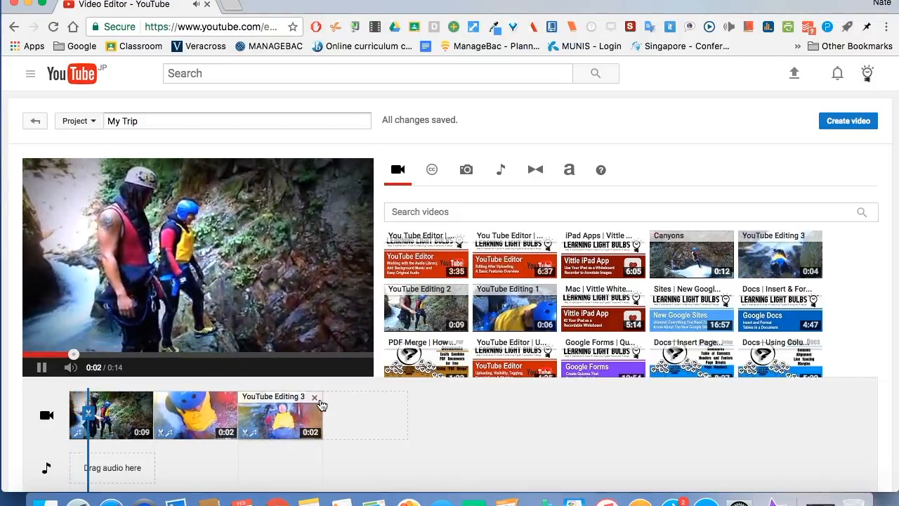
pyautogui.click(231, 399)
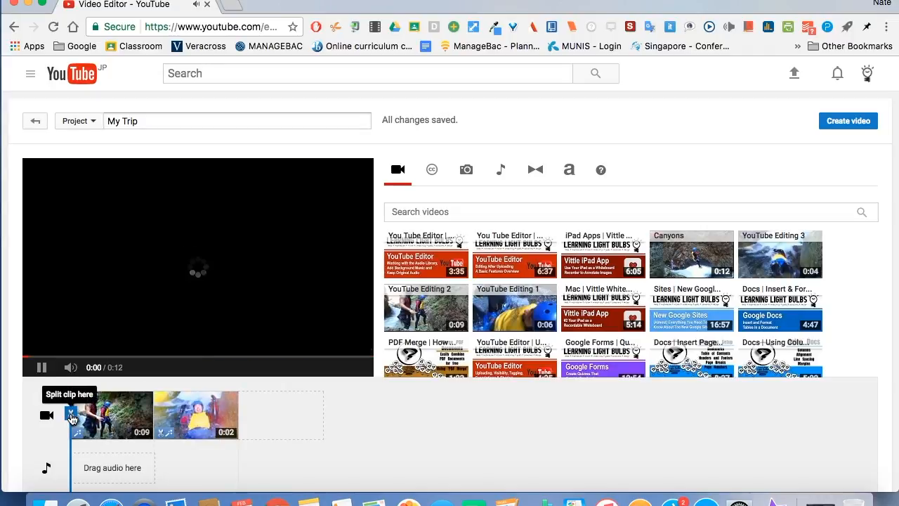
# Split the YouTube Editing 2 clip near its middle and delete its first part from the timeline.
pyautogui.click(109, 415)
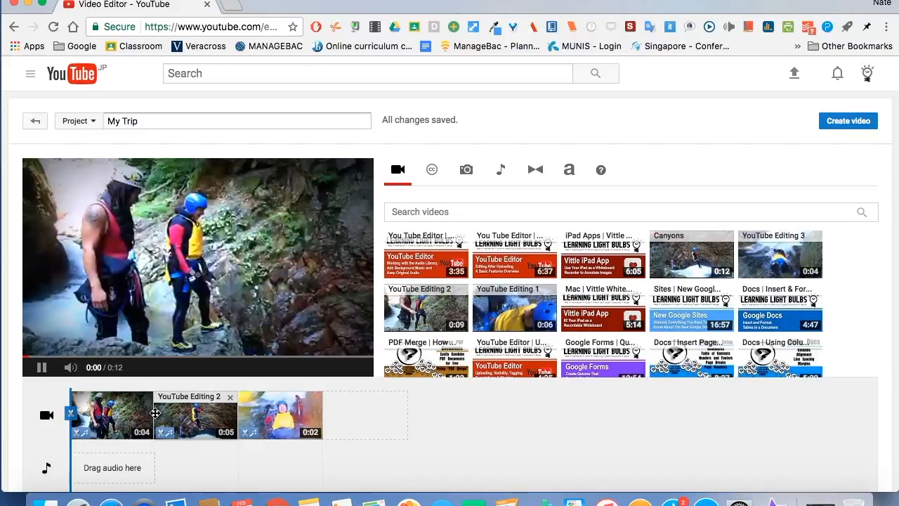
pyautogui.click(146, 397)
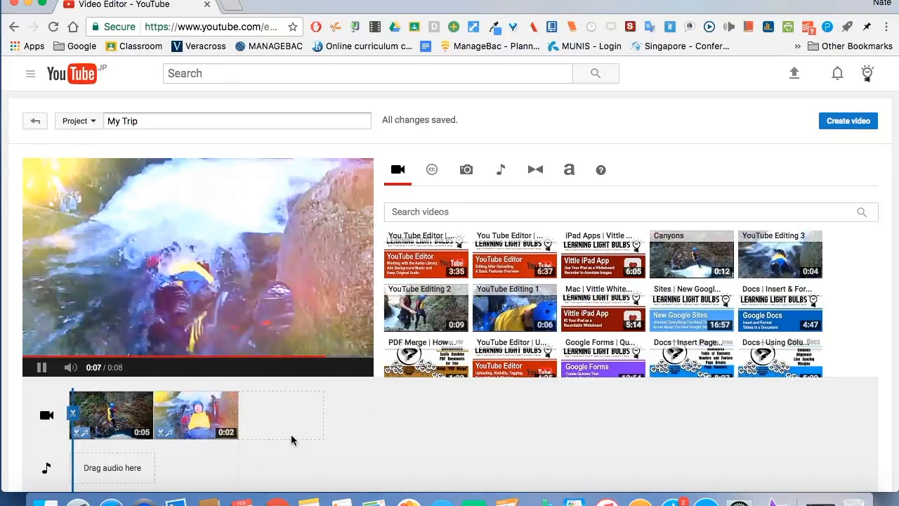
# Add a Zoom title to the first clip on the timeline and set its text to Canyons.
pyautogui.scroll(-2, 381, 443)
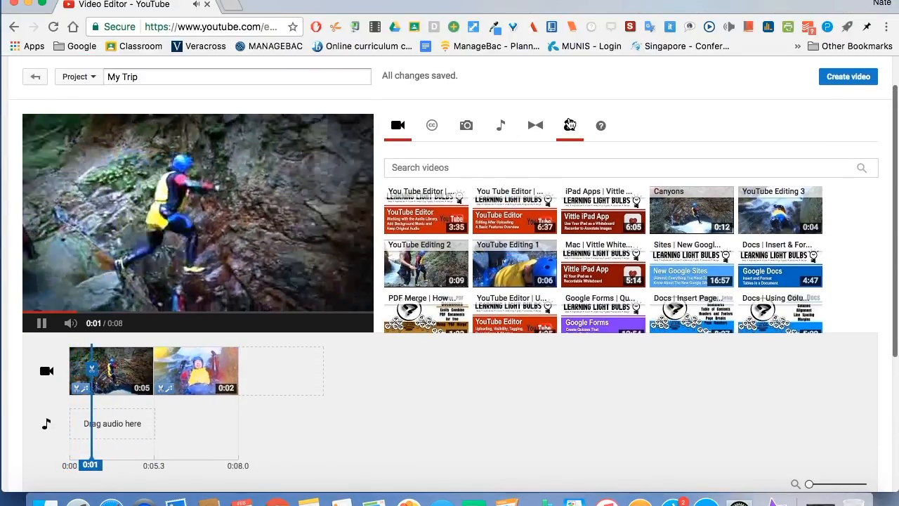
pyautogui.click(569, 125)
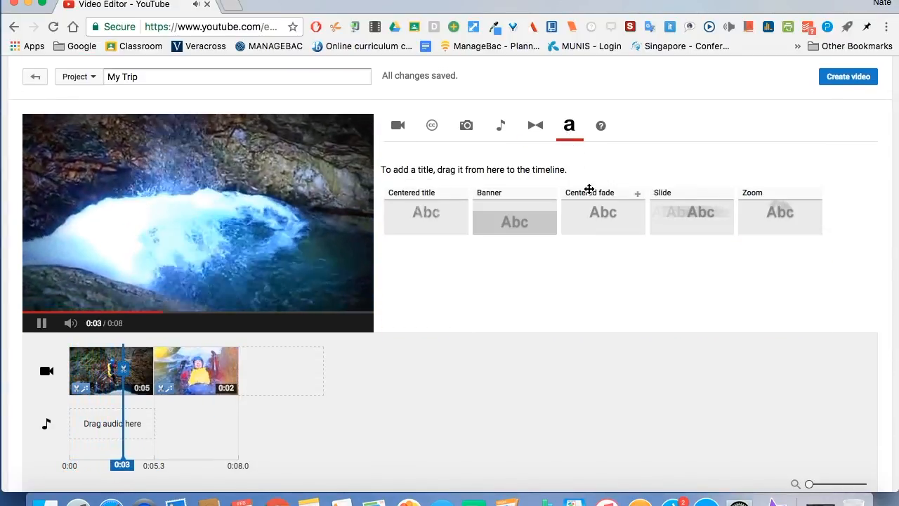
pyautogui.moveTo(775, 208); pyautogui.dragTo(109, 371)
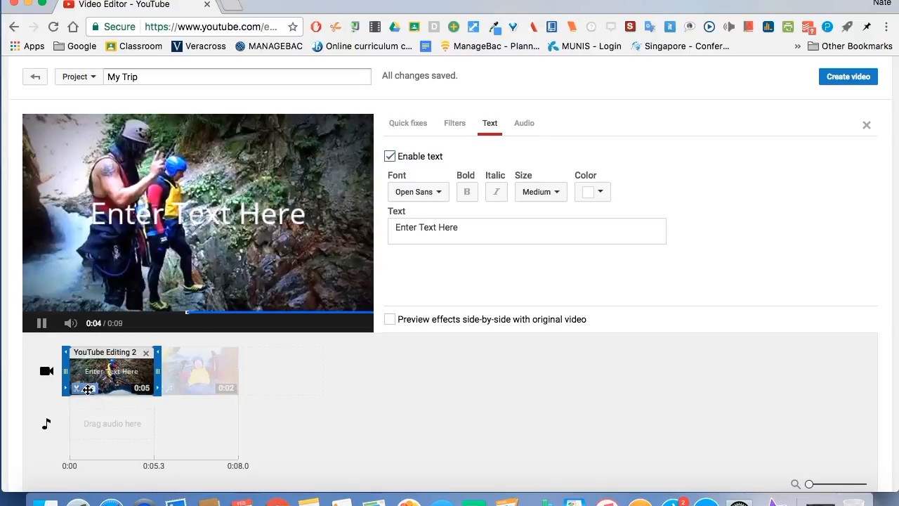
pyautogui.moveTo(482, 231); pyautogui.dragTo(352, 221)
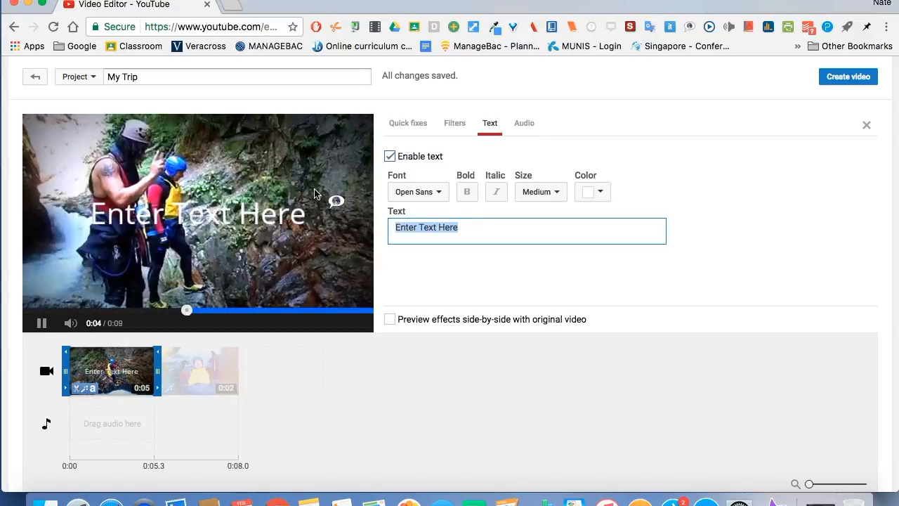
pyautogui.write('Canyons')
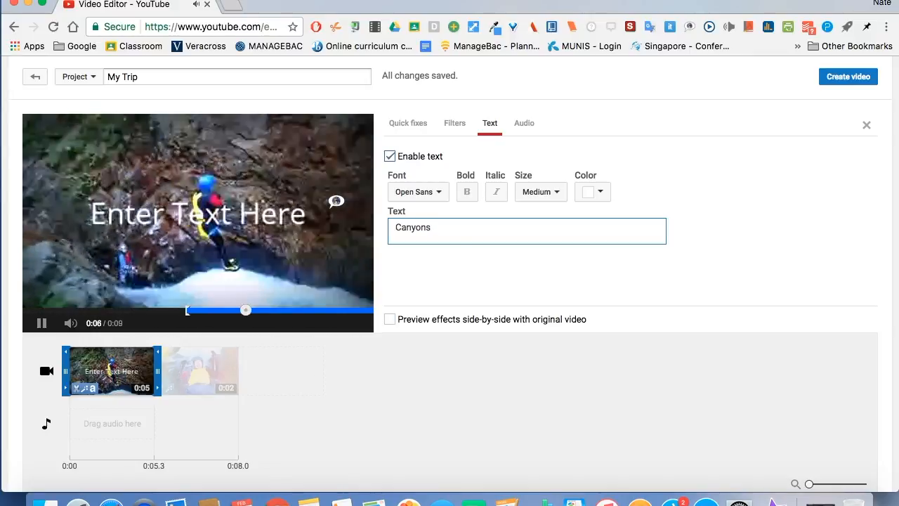
pyautogui.click(453, 298)
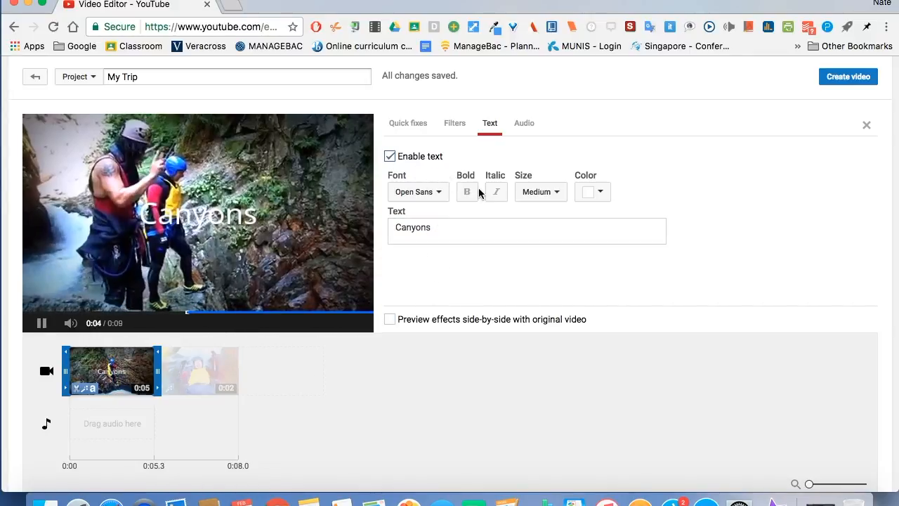
# Change the Canyons title's font to Budmo Jigglish and its color to red.
pyautogui.click(435, 194)
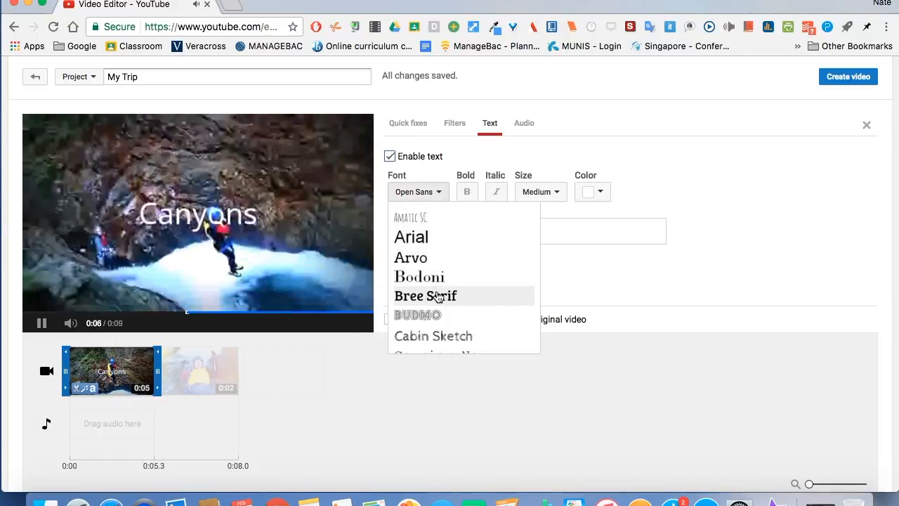
pyautogui.click(429, 315)
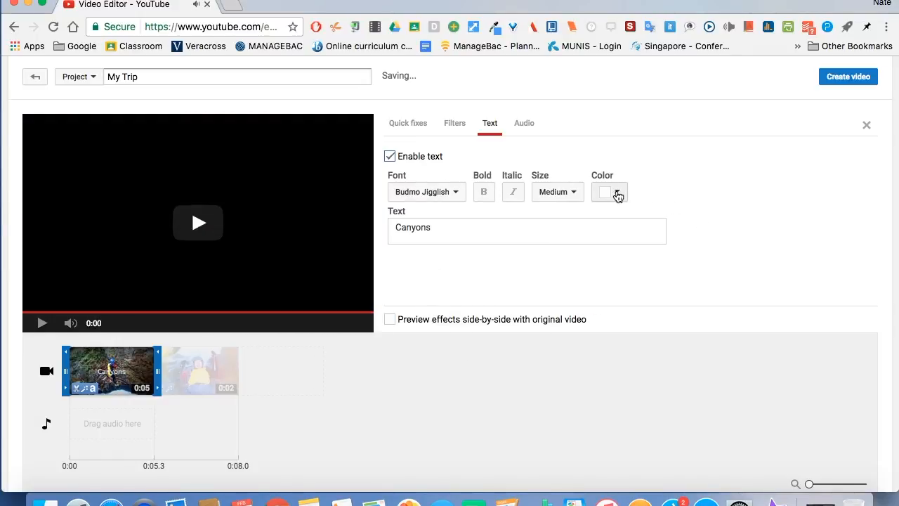
pyautogui.click(618, 194)
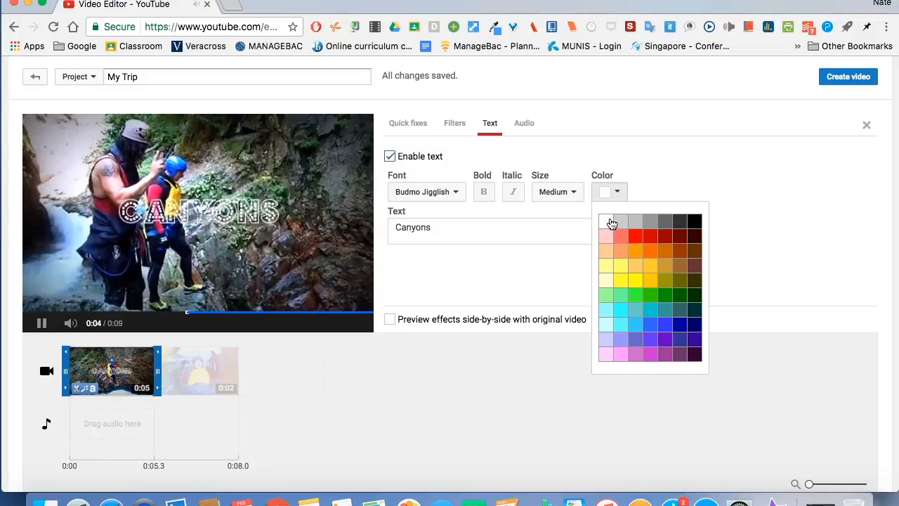
pyautogui.click(637, 237)
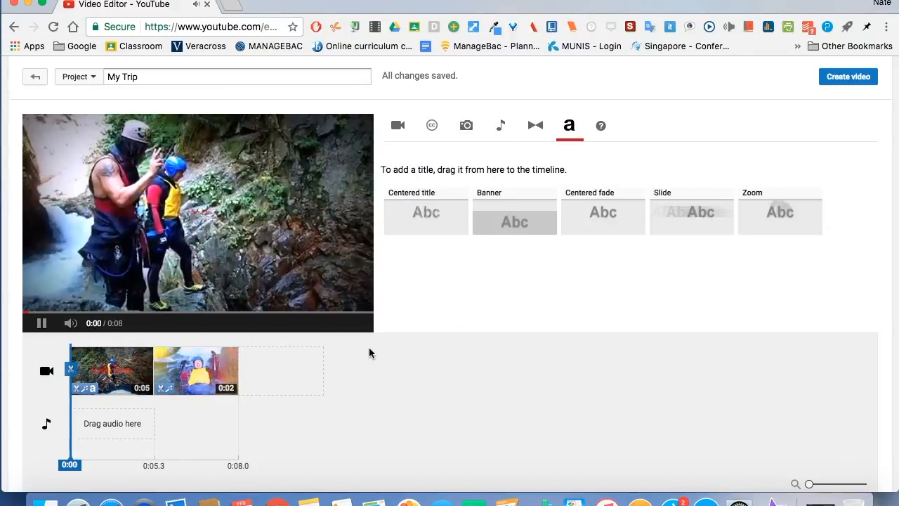
# Add the Official National Anthem track to the audio timeline and trim its end to 0:08 to match the video clips.
pyautogui.scroll(-3, 369, 354)
pyautogui.scroll(4, 508, 330)
pyautogui.click(502, 169)
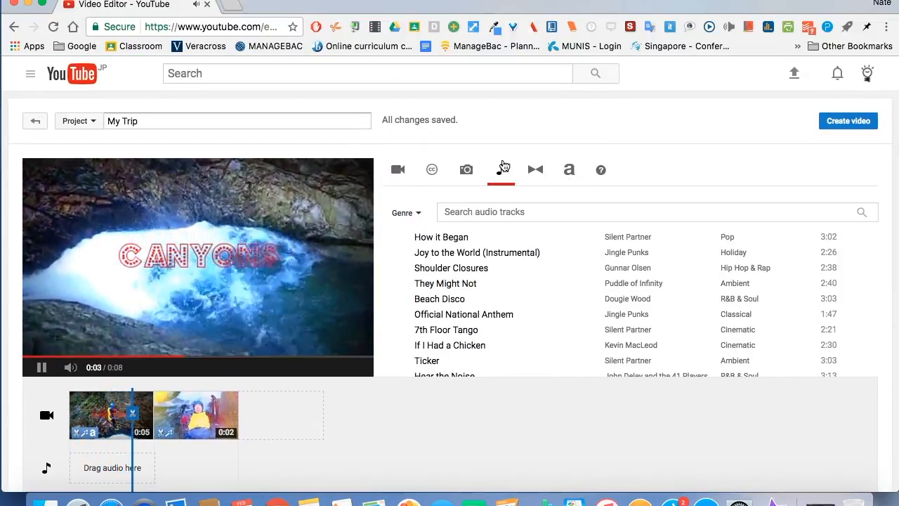
pyautogui.scroll(-1, 616, 253)
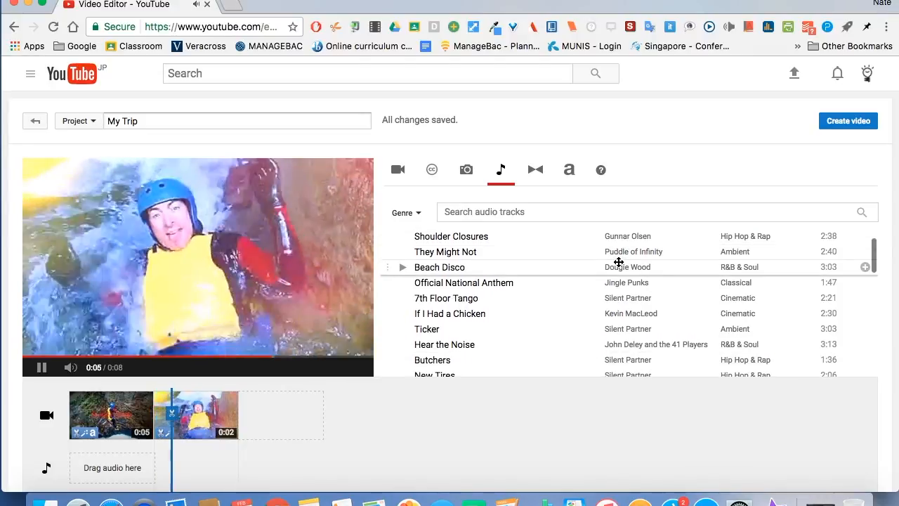
pyautogui.moveTo(615, 283); pyautogui.dragTo(115, 469)
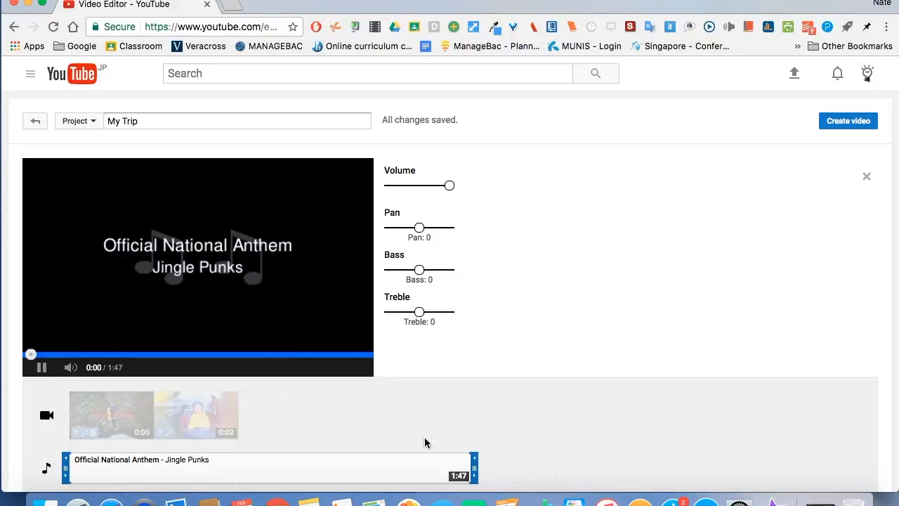
pyautogui.moveTo(474, 467); pyautogui.dragTo(239, 464)
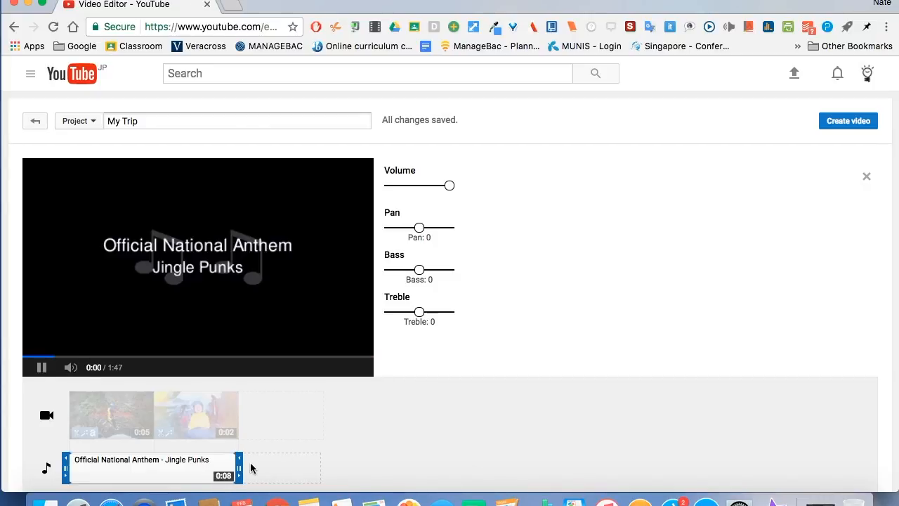
# Lower the Official National Anthem track's volume to about half and close its settings.
pyautogui.press('XF86AudioRaiseVolume')
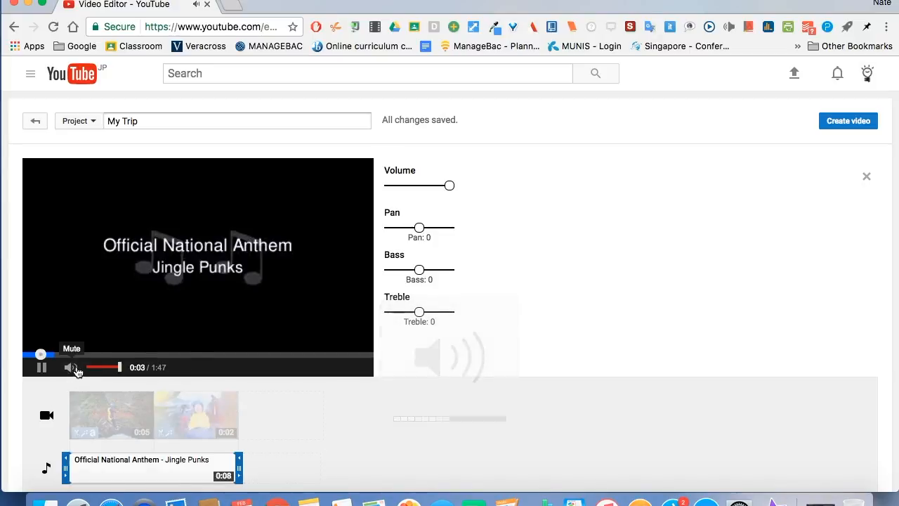
pyautogui.moveTo(449, 186); pyautogui.dragTo(419, 185)
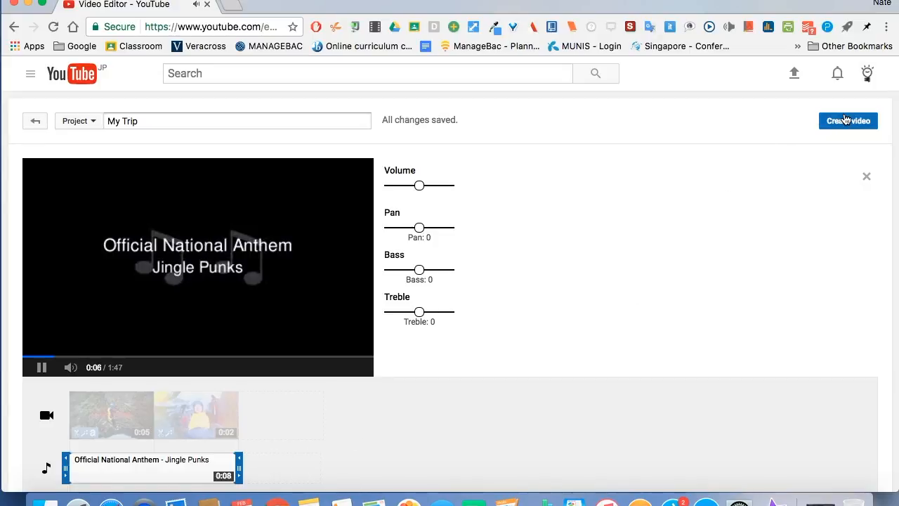
pyautogui.click(296, 431)
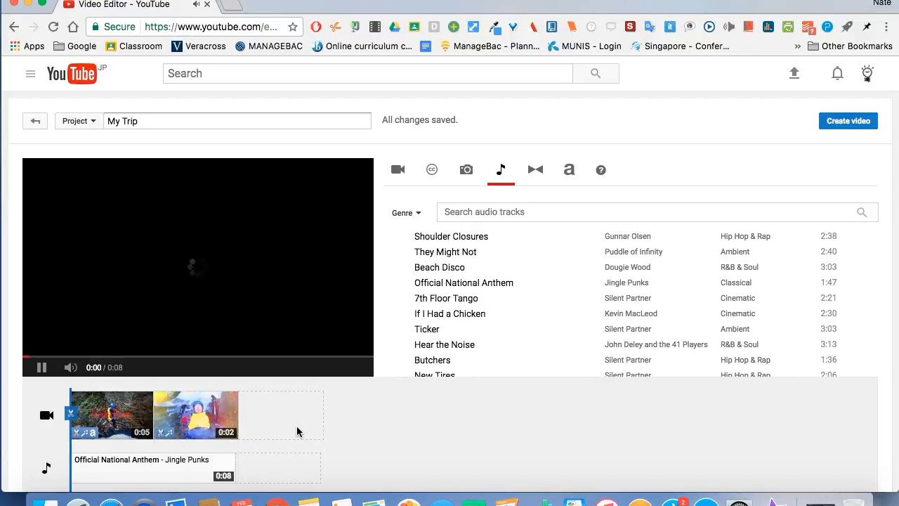
# Insert a Vertical Blinds transition between the two clips, set it to 5 columns, and close its settings.
pyautogui.click(433, 171)
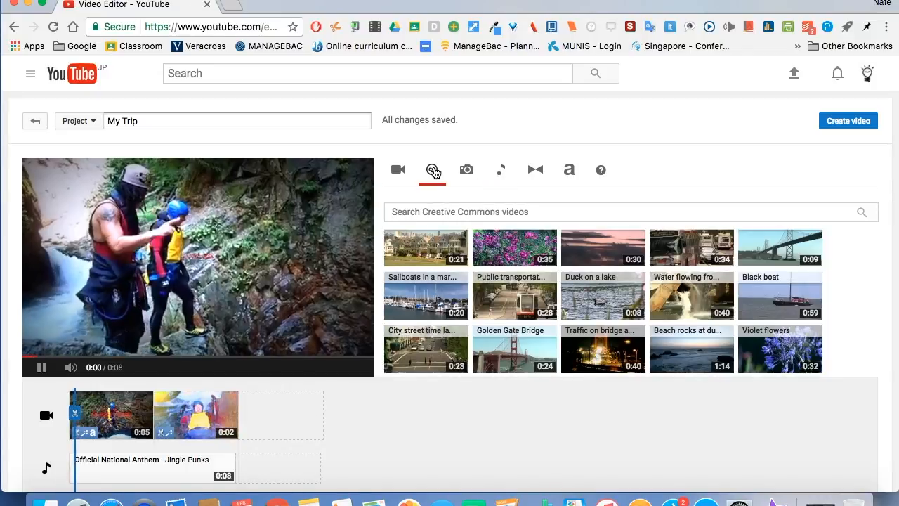
pyautogui.click(465, 171)
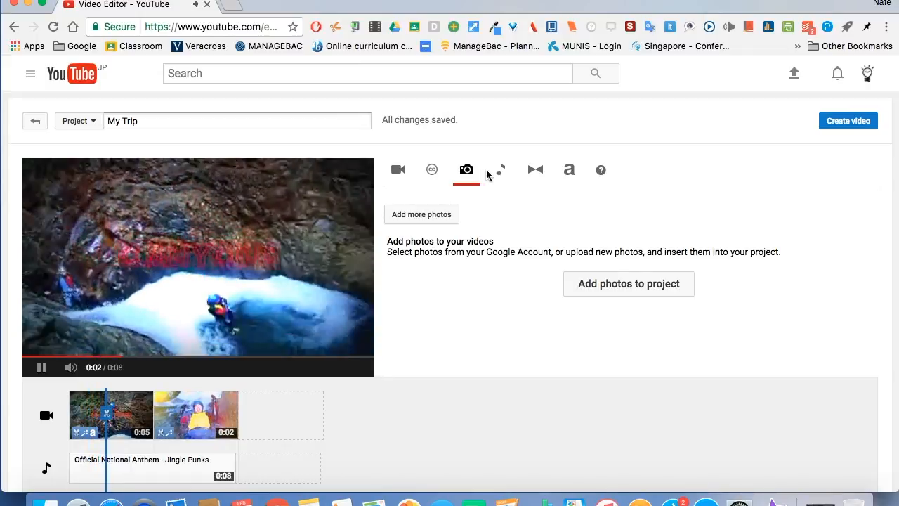
pyautogui.click(500, 172)
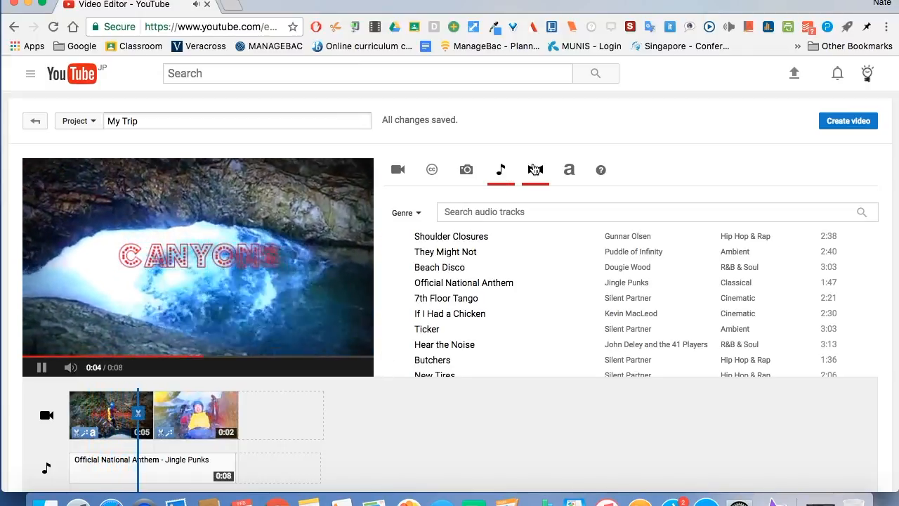
pyautogui.click(535, 170)
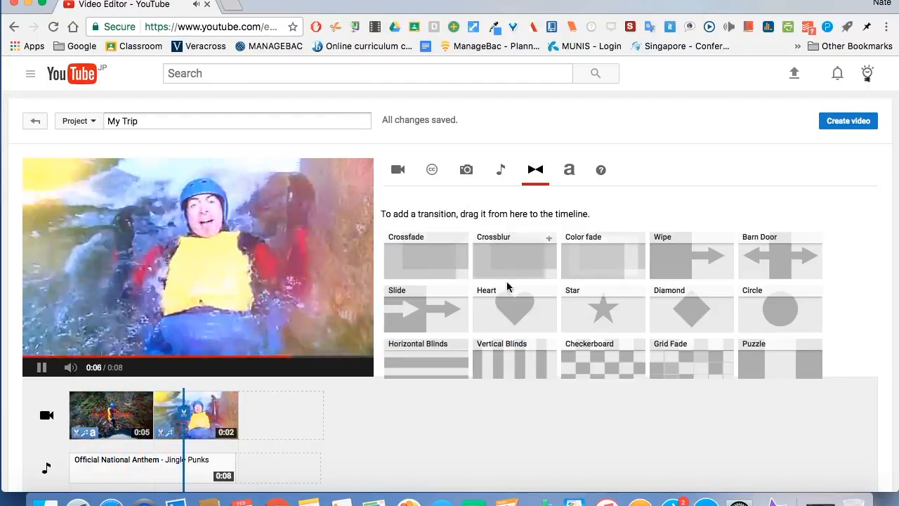
pyautogui.moveTo(481, 361); pyautogui.dragTo(152, 410)
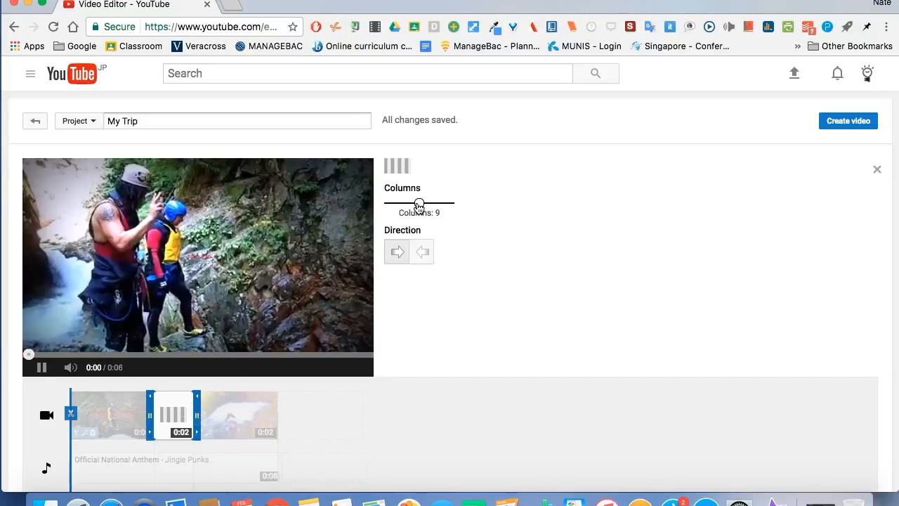
pyautogui.moveTo(418, 205); pyautogui.dragTo(403, 204)
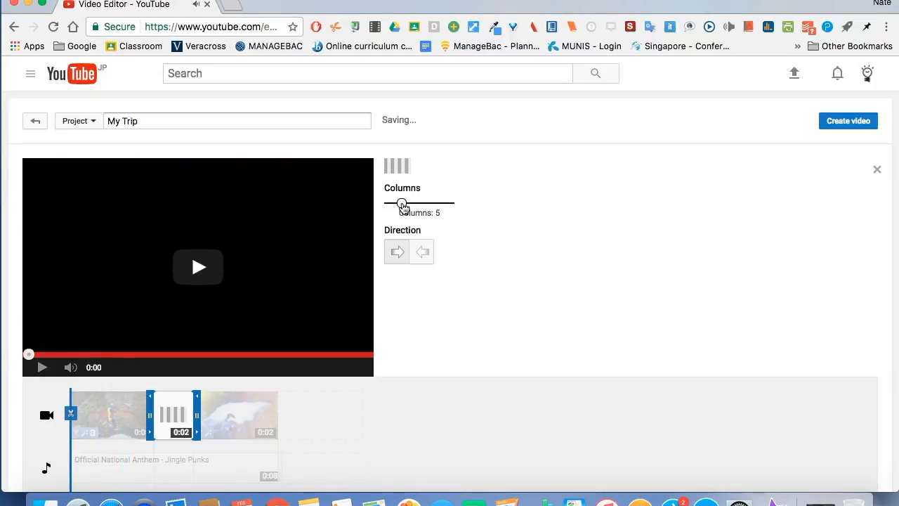
pyautogui.click(313, 397)
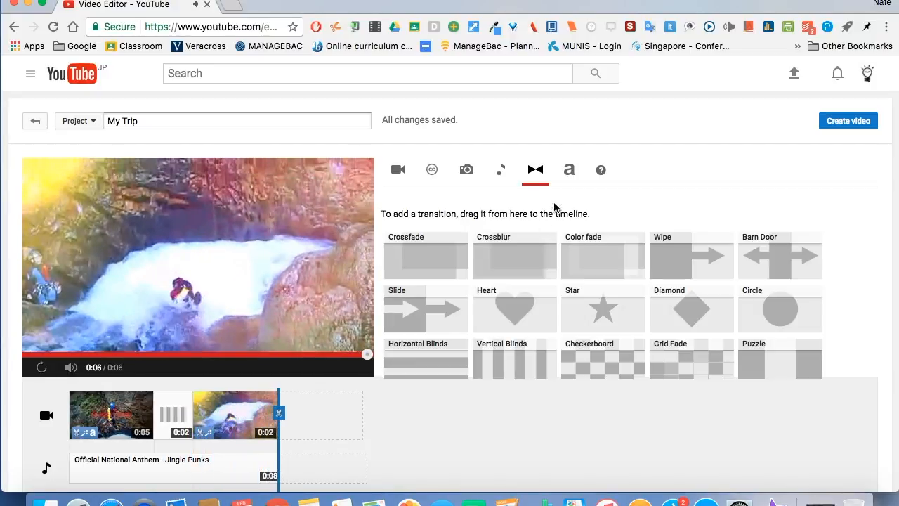
# Create the video from the My Trip project and look over its video page.
pyautogui.click(857, 122)
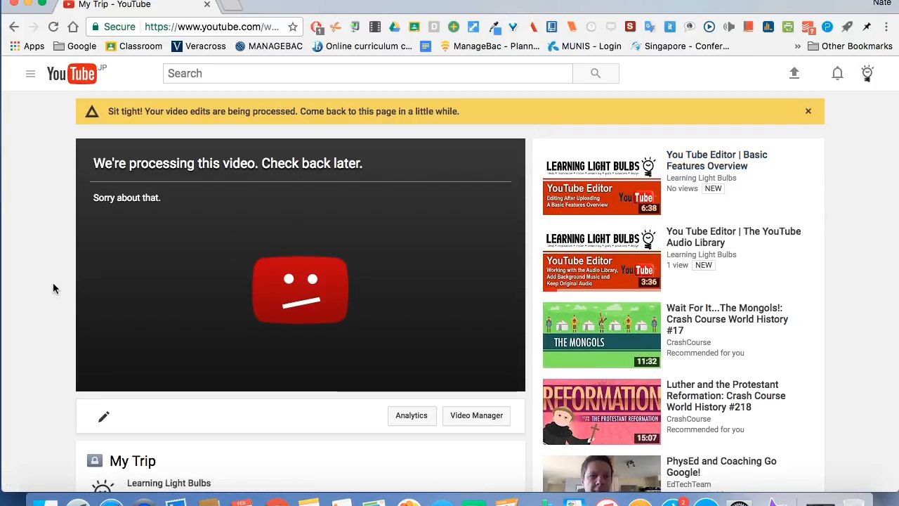
pyautogui.scroll(-2, 53, 288)
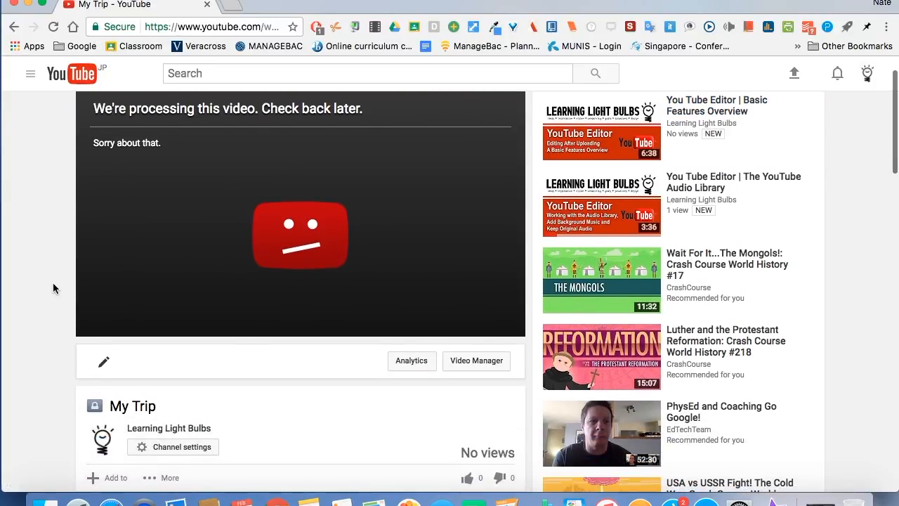
pyautogui.scroll(-1, 52, 288)
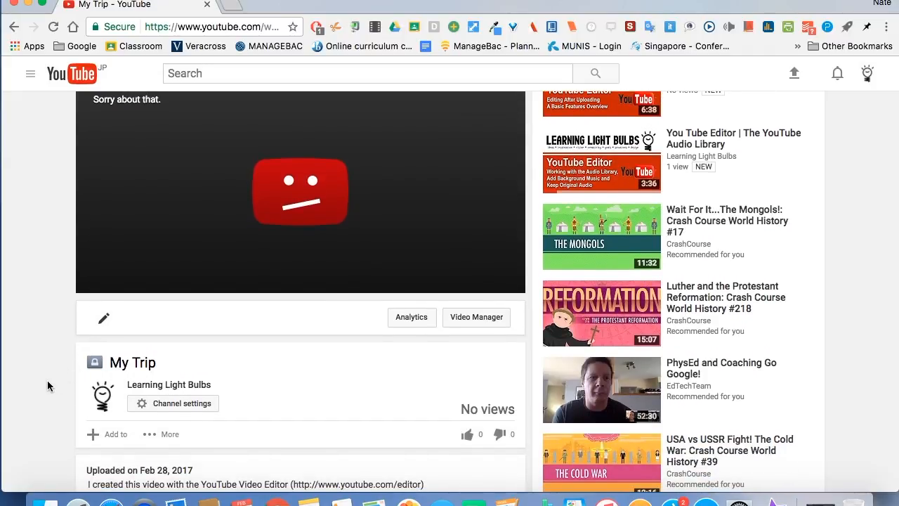
pyautogui.scroll(2, 47, 385)
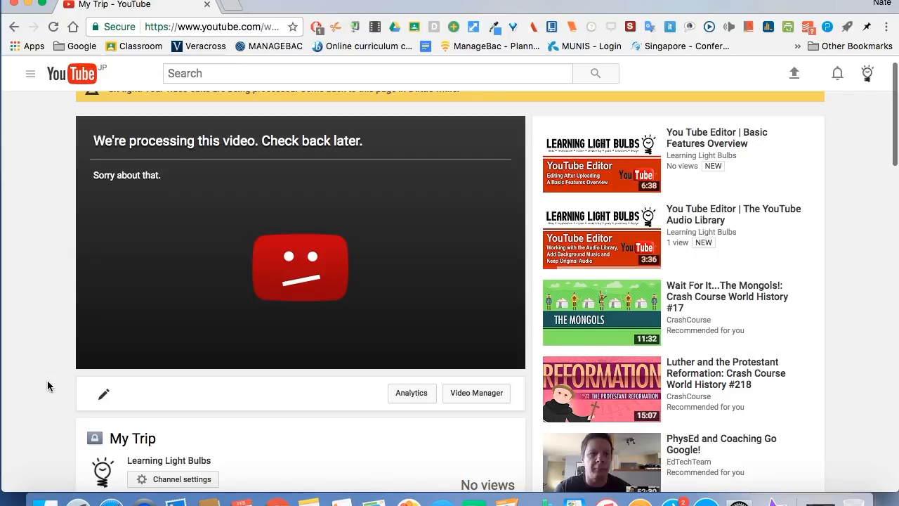